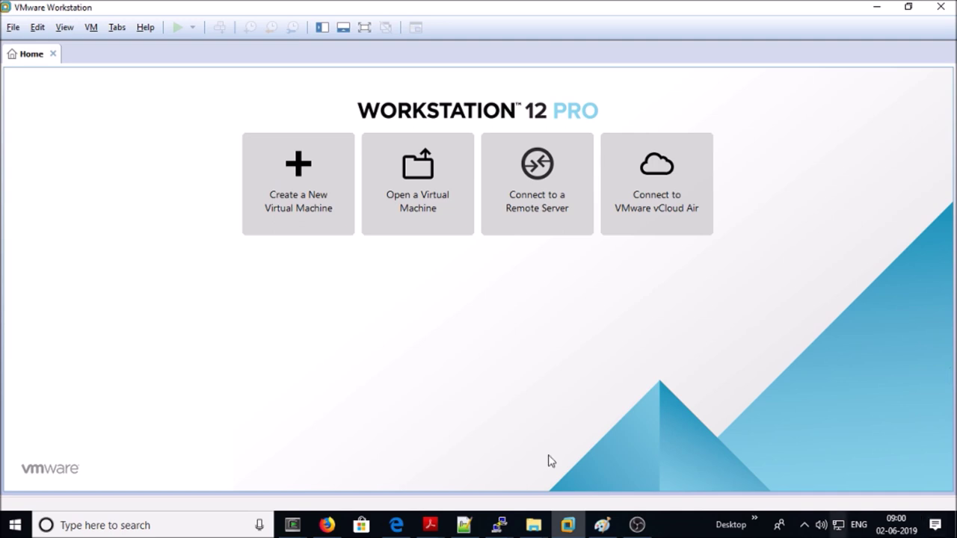
Step: Start a new Typical virtual machine from the CentOS-7-x86_64-Minimal-1708.iso image and name it master
click(321, 202)
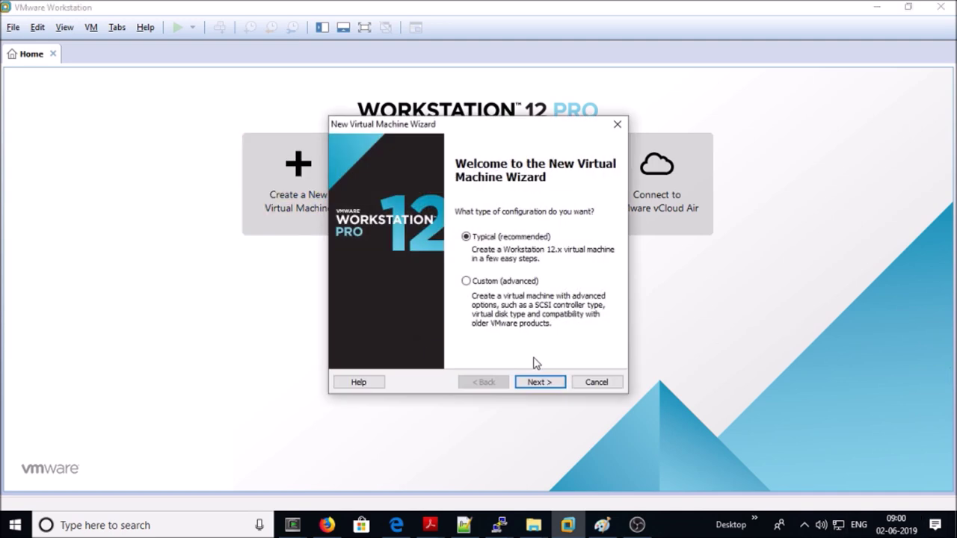
click(539, 382)
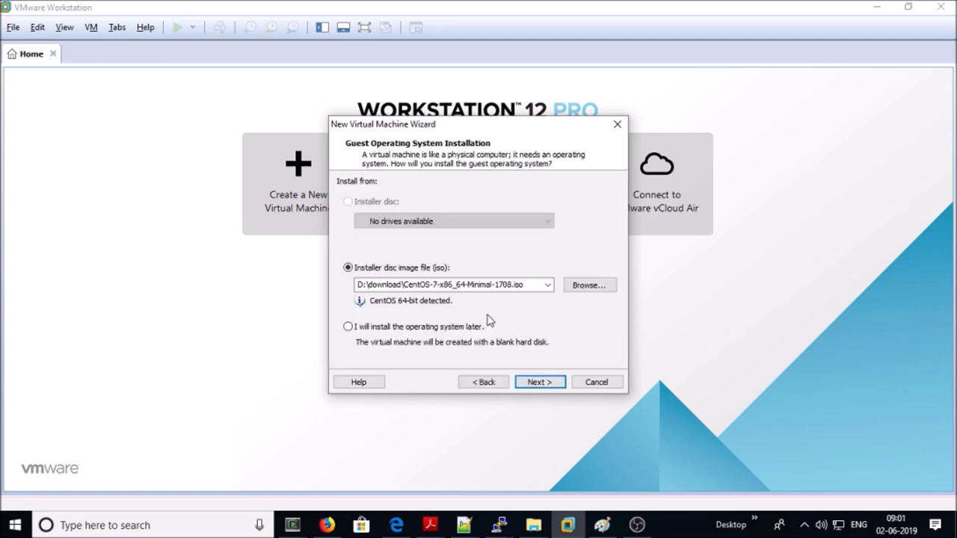
click(540, 382)
text(master)
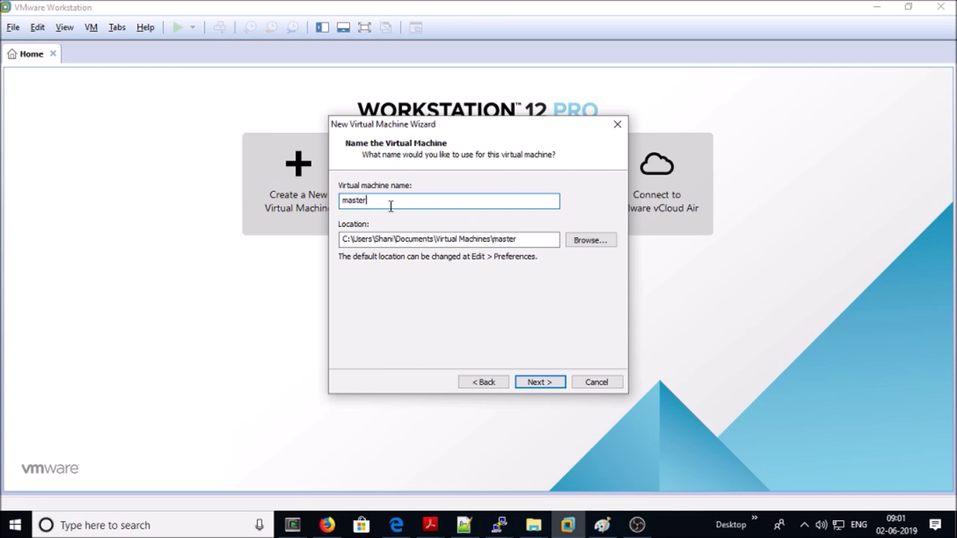
key(Return)
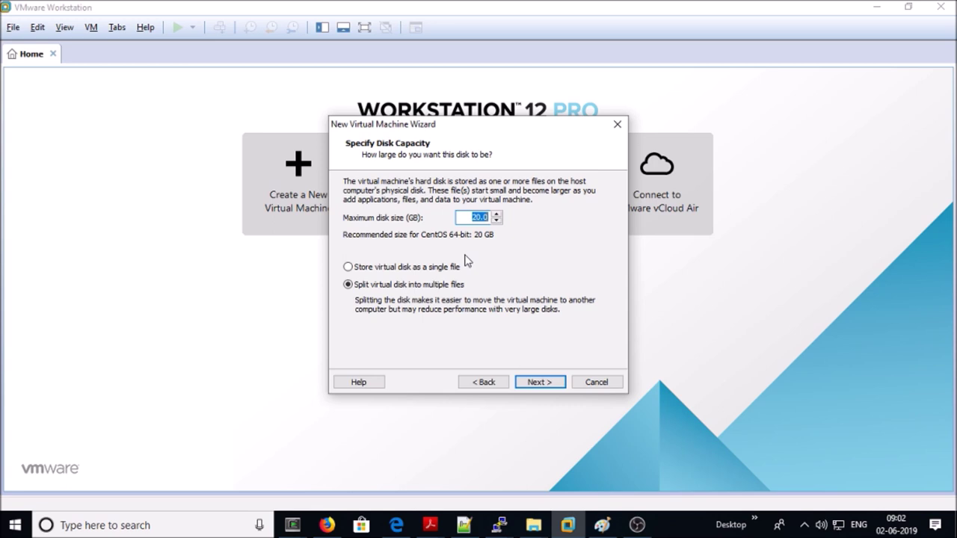
Step: Set the maximum disk size to 30 GB and store the virtual disk as a single file
text(30)
click(383, 270)
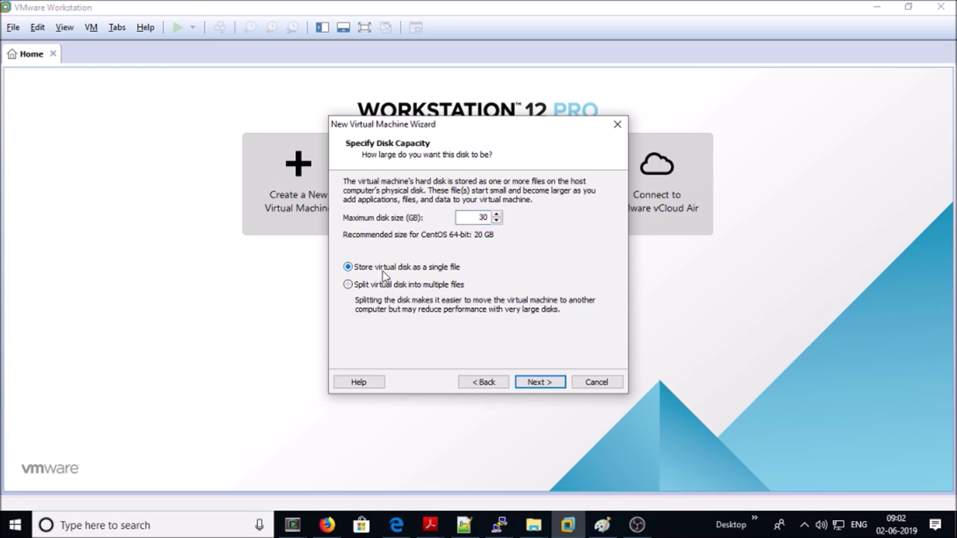
click(546, 386)
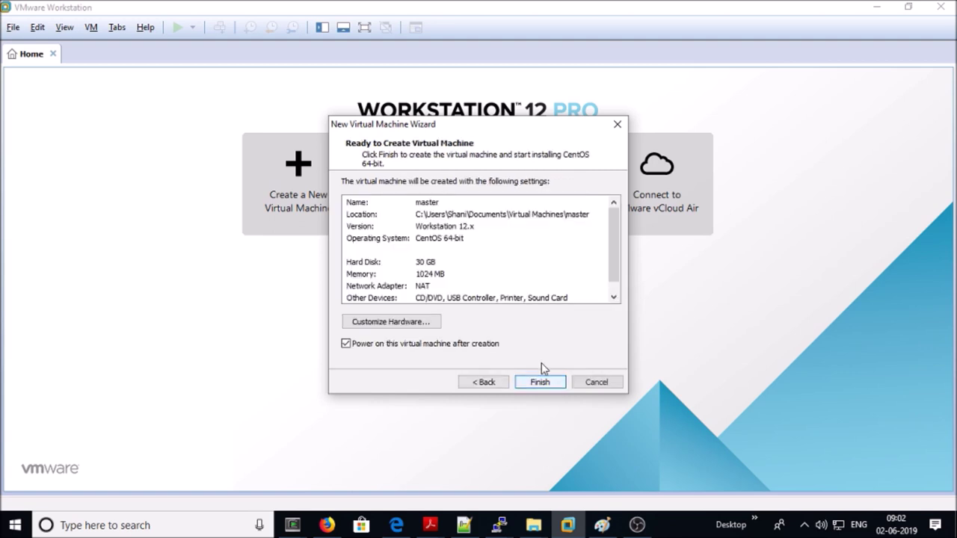
Step: Customize the hardware with 4096 MB of memory, 2 processors and Virtualize Intel VT-x/EPT or AMD-V/RVI enabled
click(422, 322)
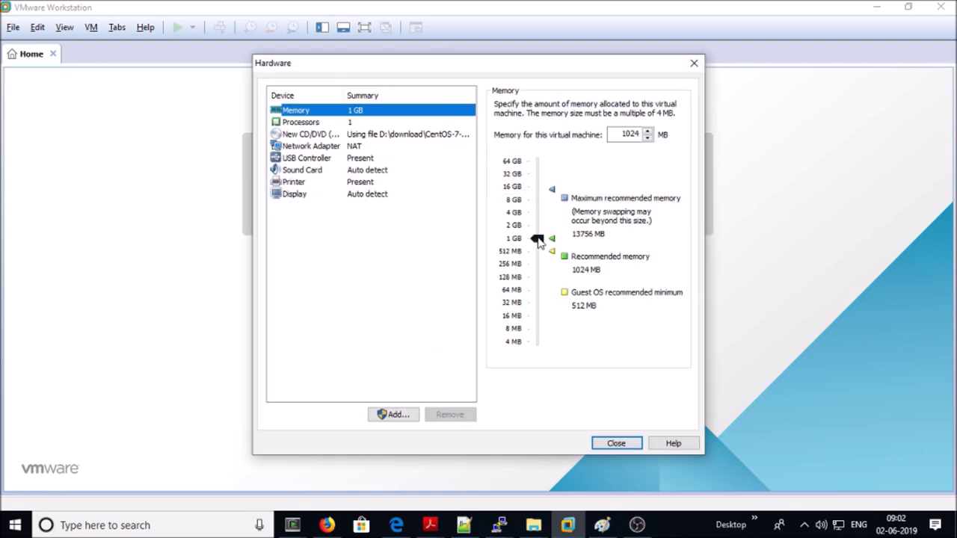
drag(540, 244, 542, 215)
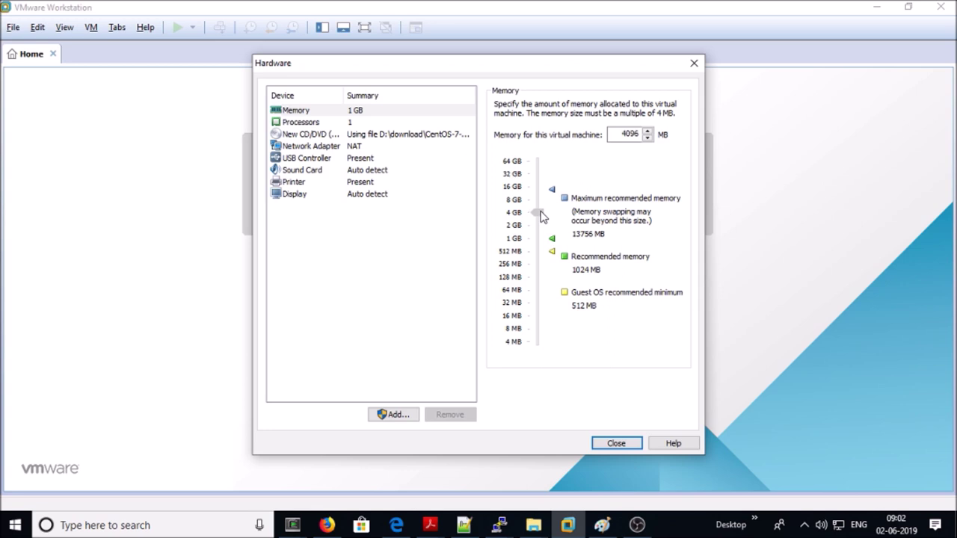
key(Down)
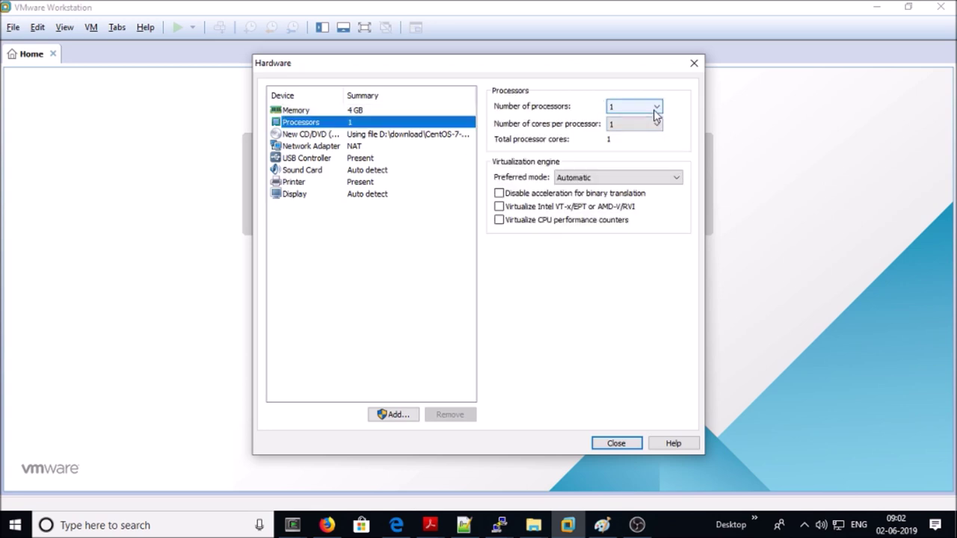
click(655, 109)
click(621, 128)
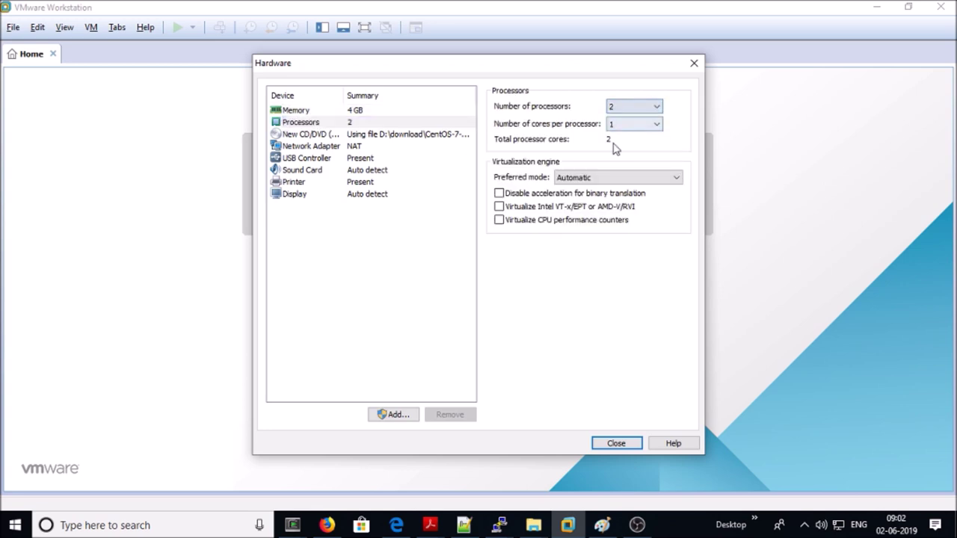
click(499, 207)
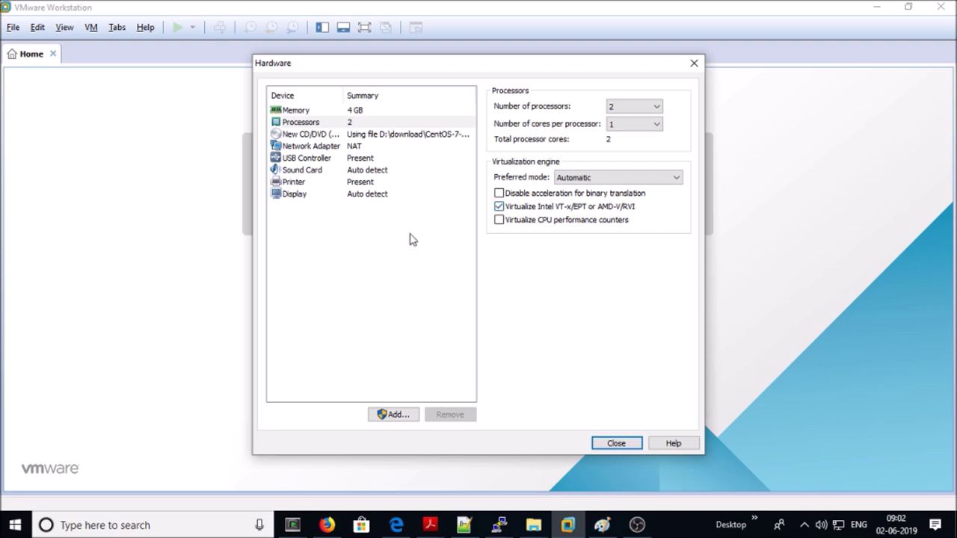
click(616, 444)
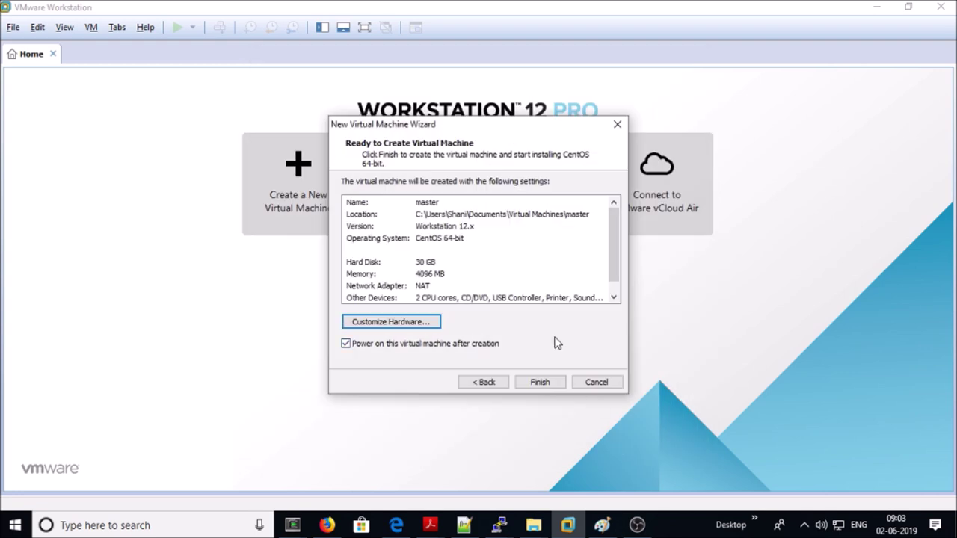
Step: Create and power on the virtual machine, then start the CentOS 7 installer in English (United States)
click(538, 383)
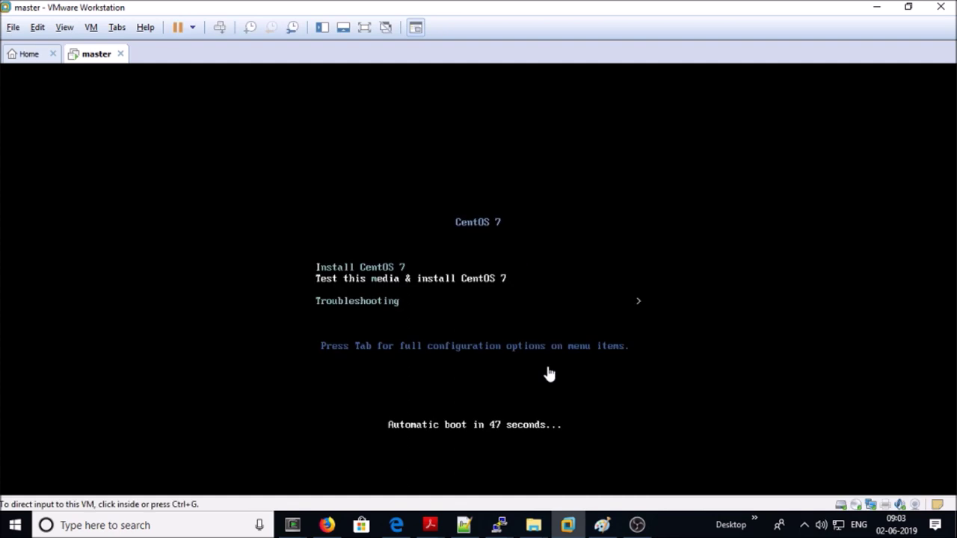
click(550, 374)
key(Return)
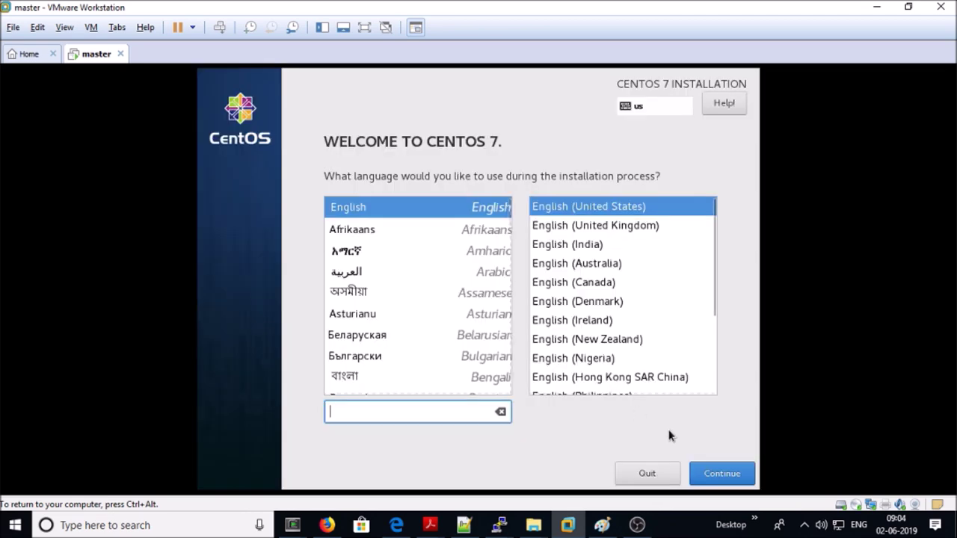
click(714, 469)
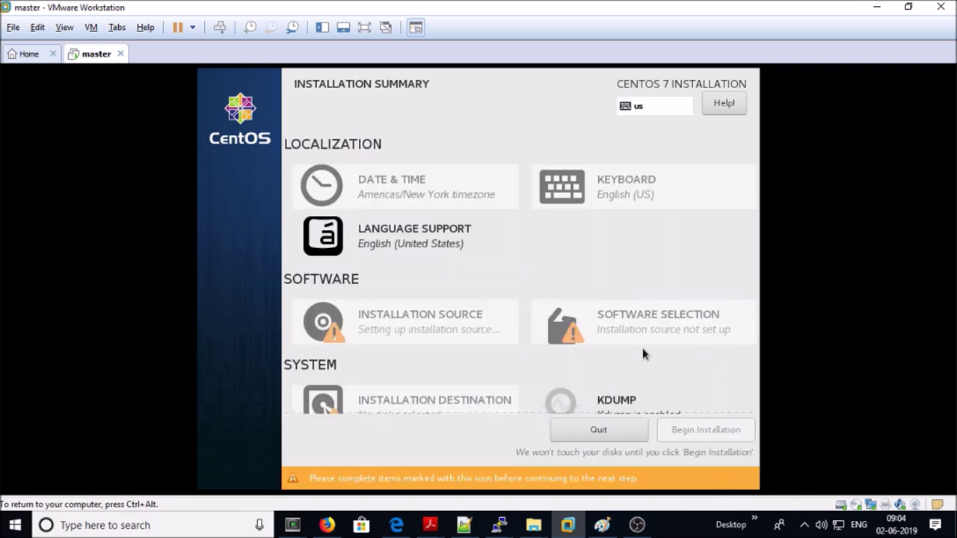
Step: Accept the 30 GiB VMware virtual disk as installation destination with automatically configured partitioning
scroll(507, 340, down, 1)
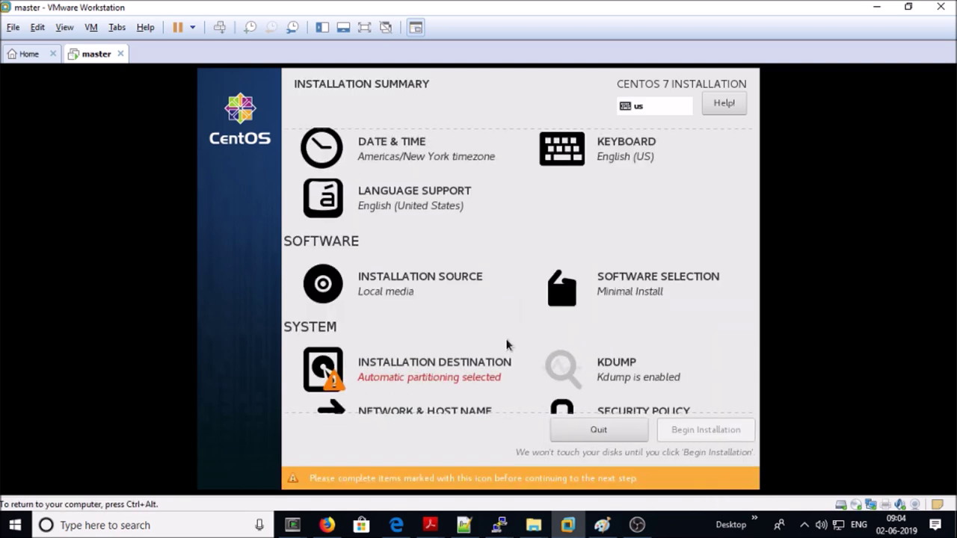
click(486, 378)
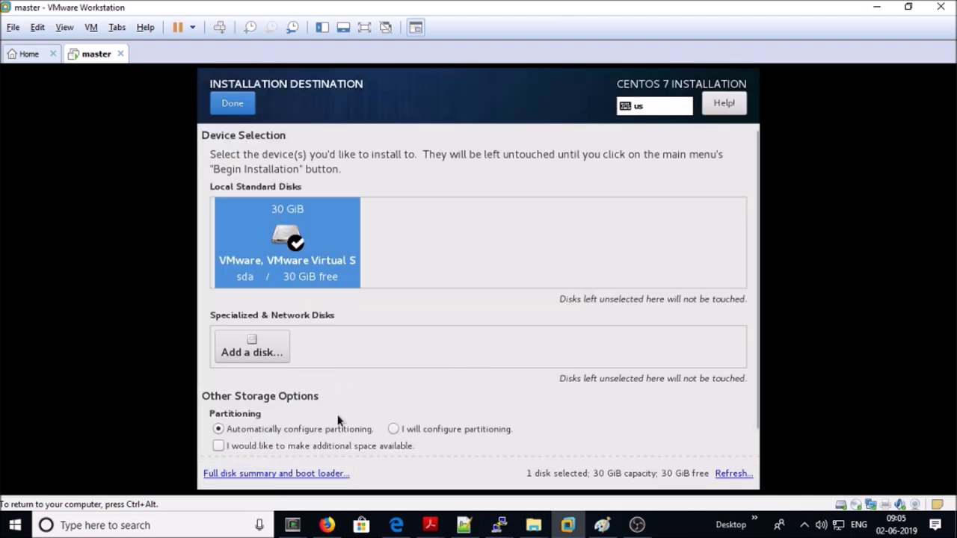
scroll(293, 402, down, 1)
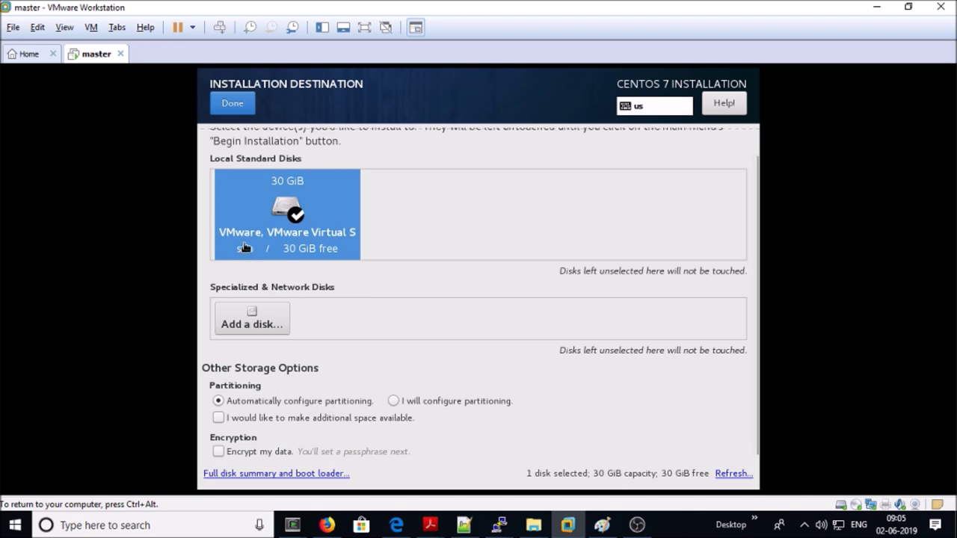
click(233, 105)
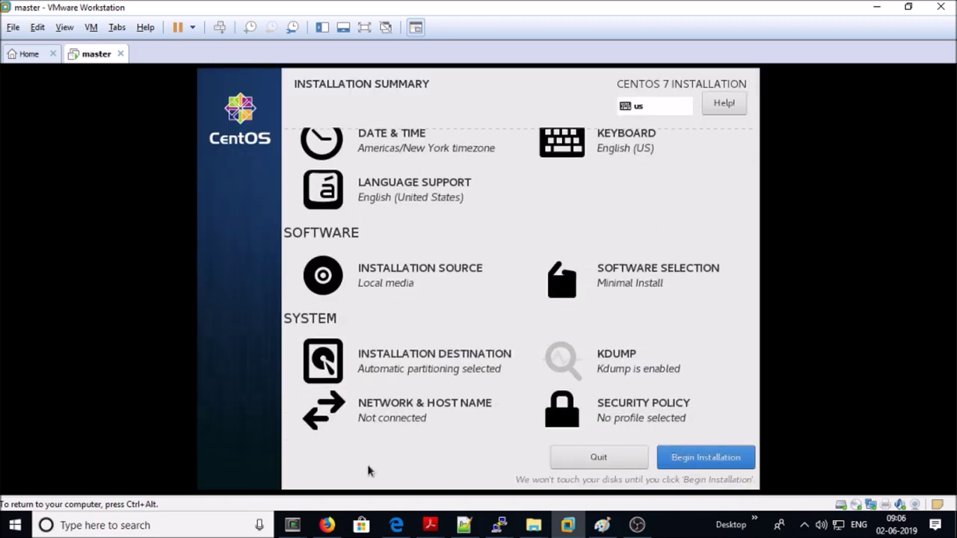
Step: Switch on the Ethernet (ens33) connection in the installer's network and host name settings
click(403, 417)
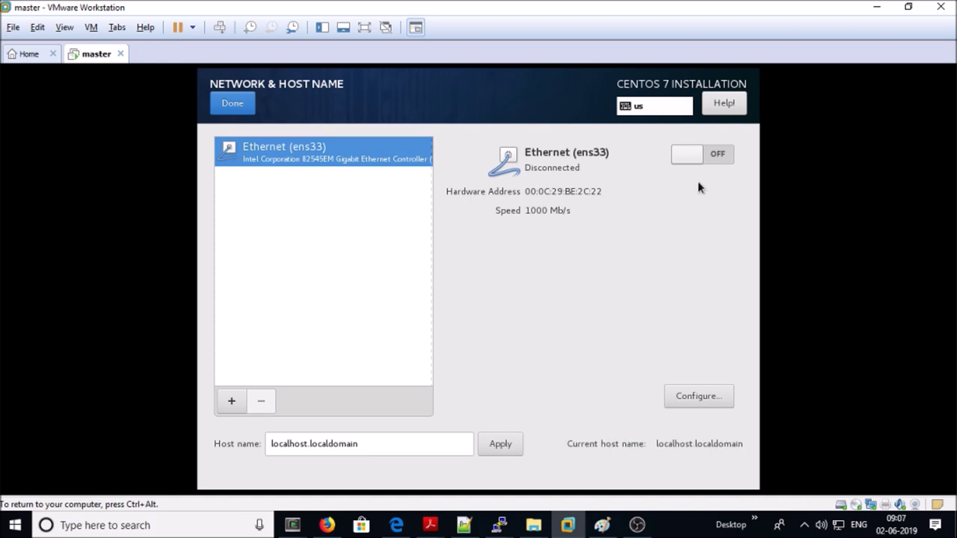
click(722, 154)
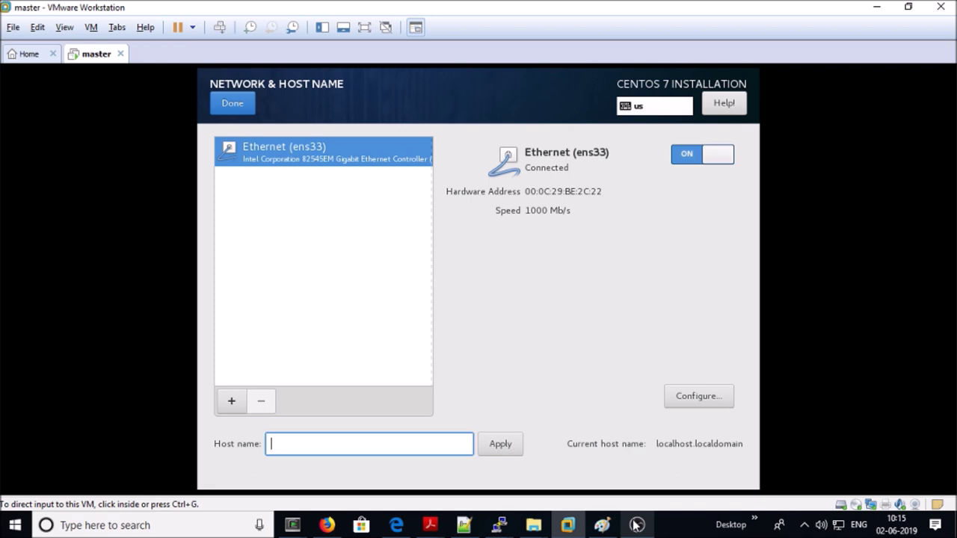
click(397, 444)
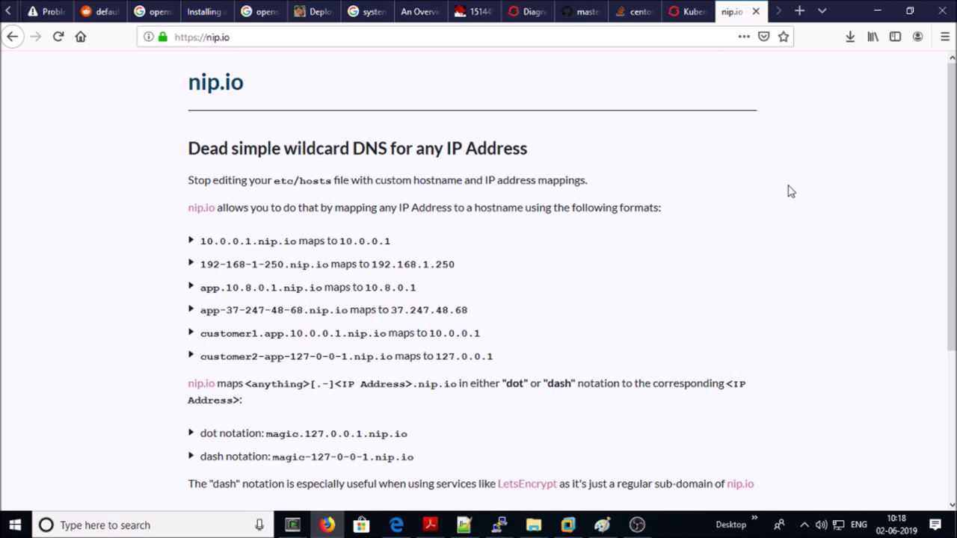
Step: Check the nip.io hostname formats in Firefox, and apply master.192.168.189.138.nip.io as the virtual machine's host name in the installer
drag(207, 241, 285, 458)
scroll(294, 342, down, 2)
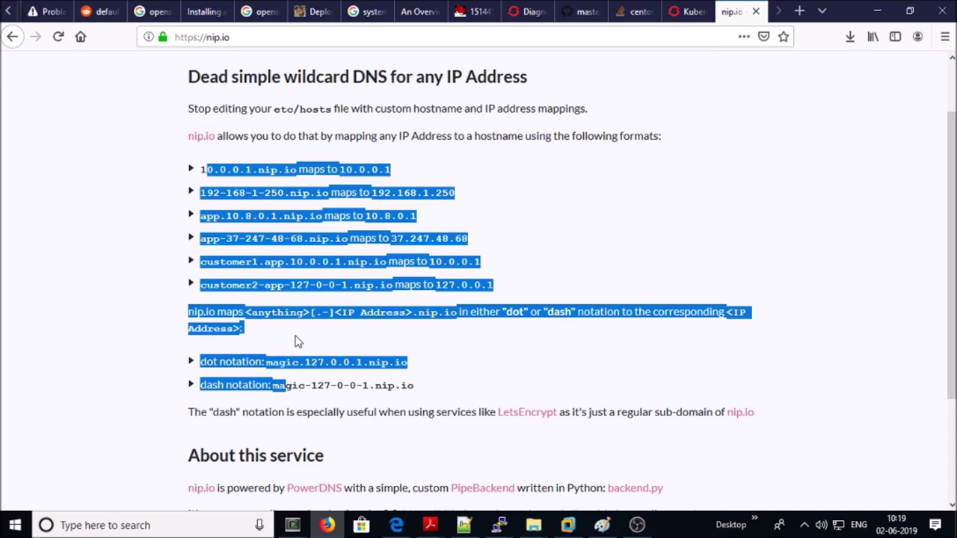
text(teer)
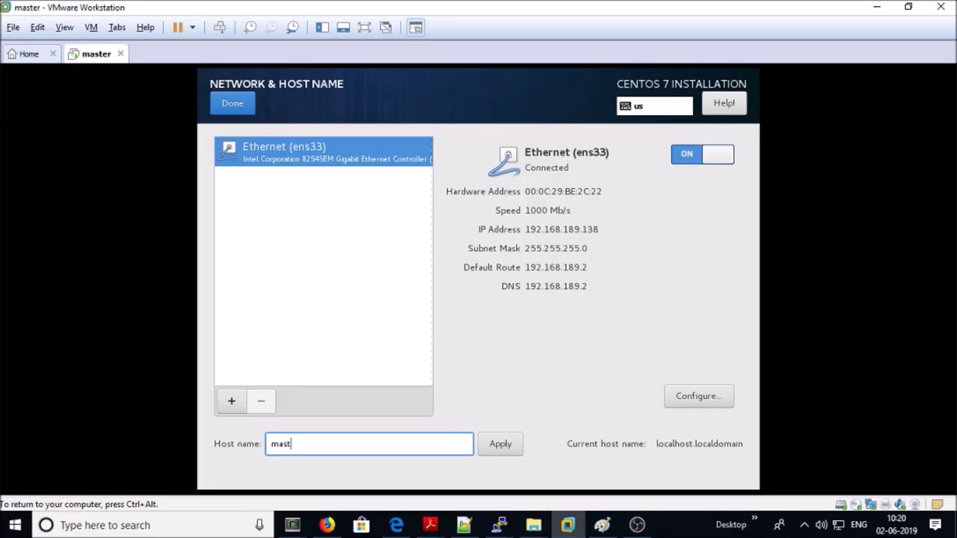
key(BackSpace)
key(BackSpace)
key(BackSpace)
text(er.192.168.189)
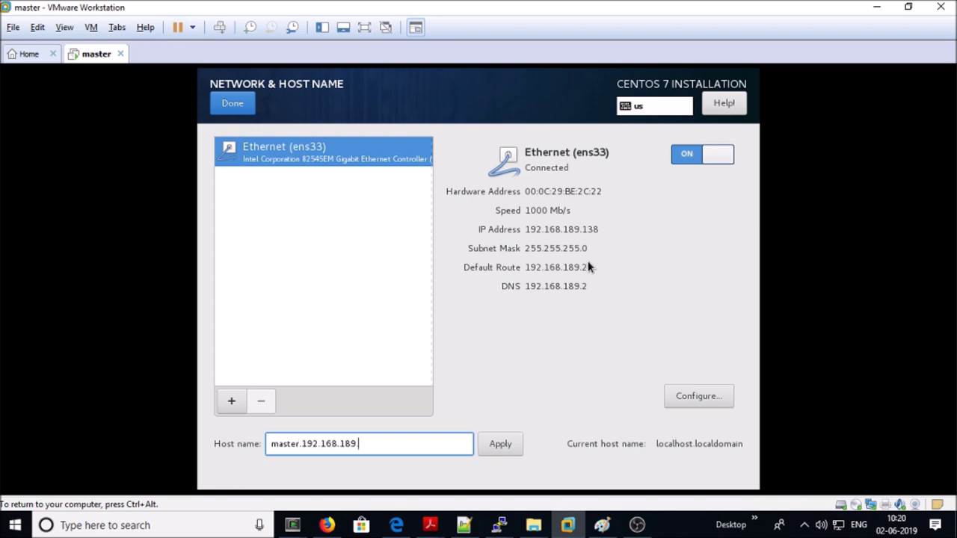
text(.138.nip.io)
key(ctrl+a)
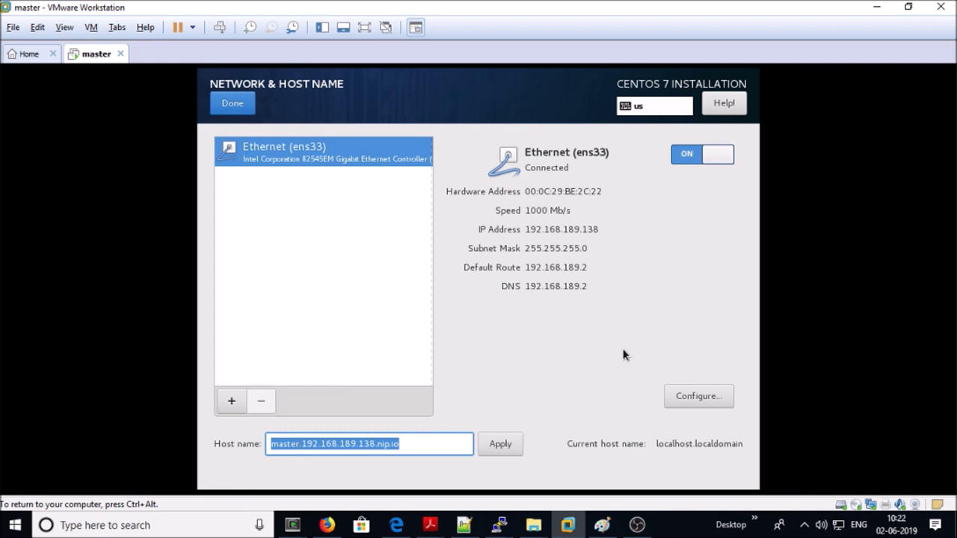
click(511, 449)
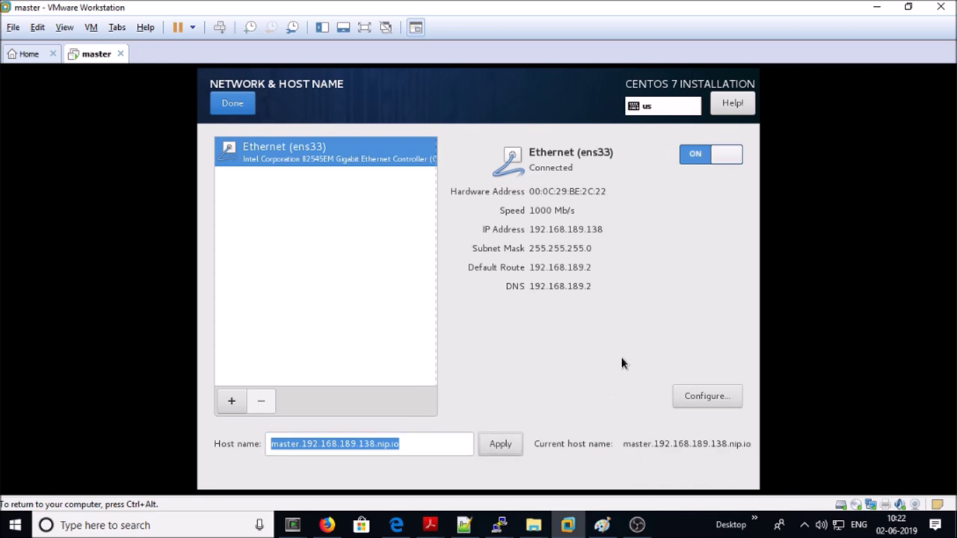
click(270, 198)
click(228, 105)
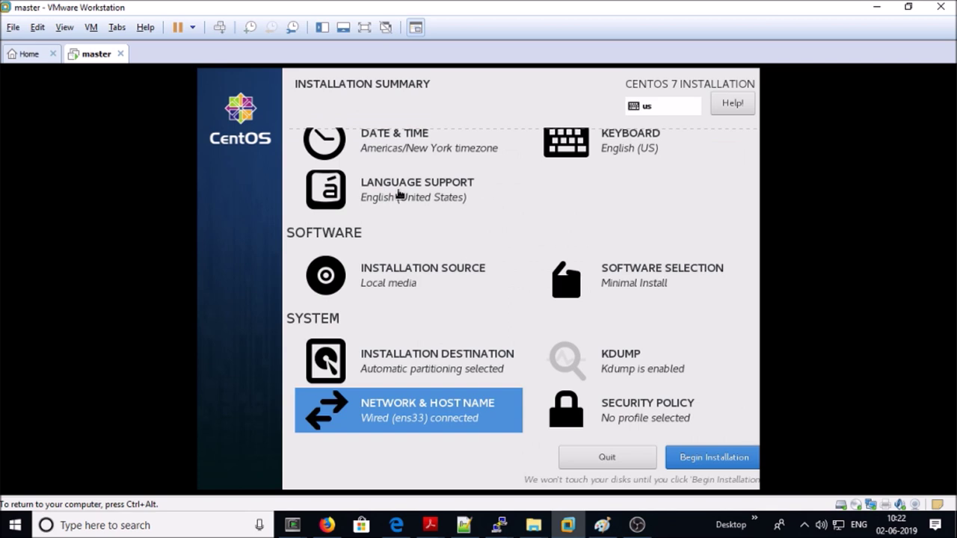
Step: Begin the CentOS installation, and enter and confirm the root password
click(708, 460)
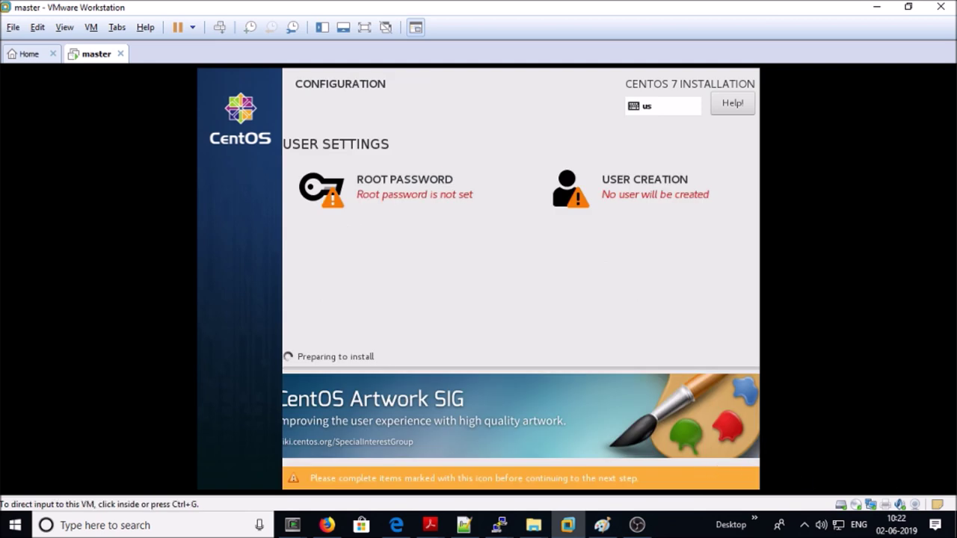
click(373, 187)
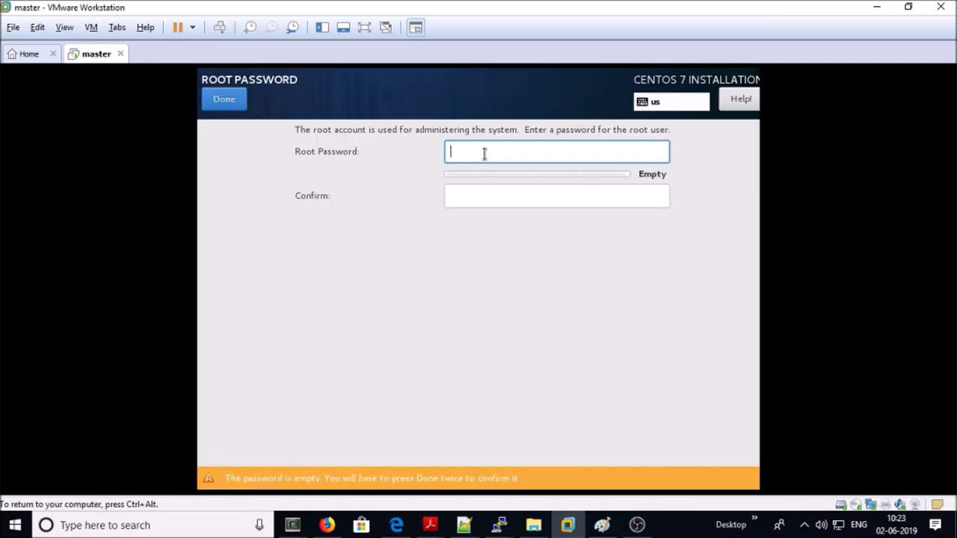
text(*********)
key(Tab)
text(*********)
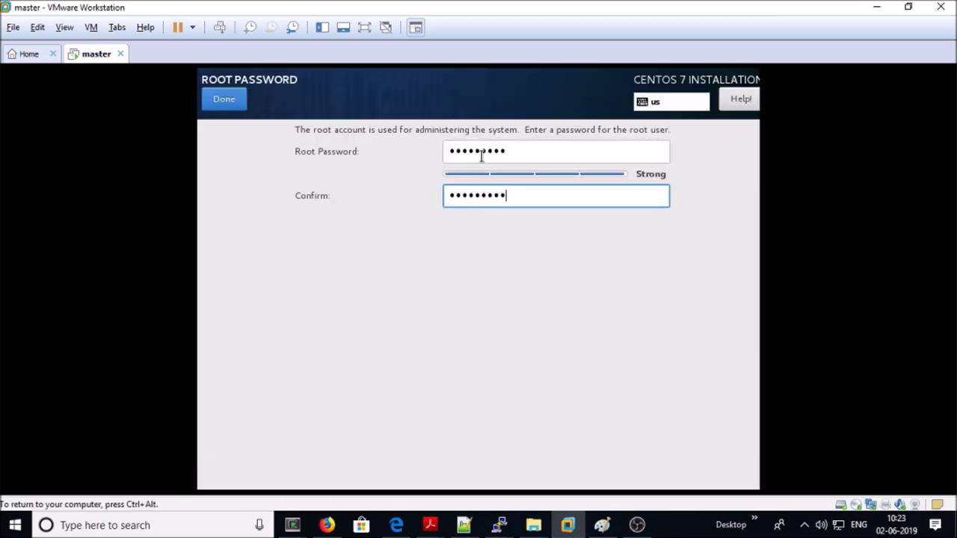
click(236, 99)
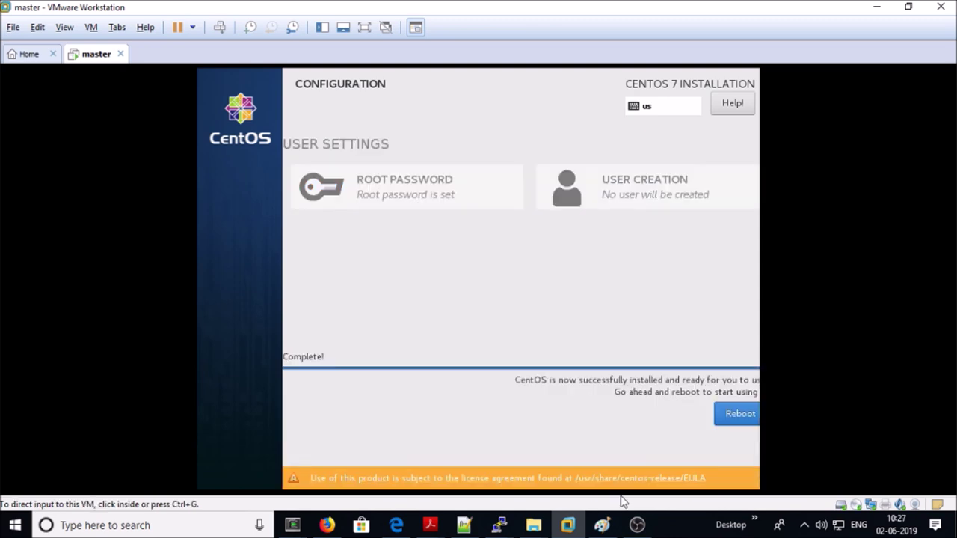
Step: Reboot into the installed CentOS Linux 7 (Core) system and log in as root with the account password
click(737, 413)
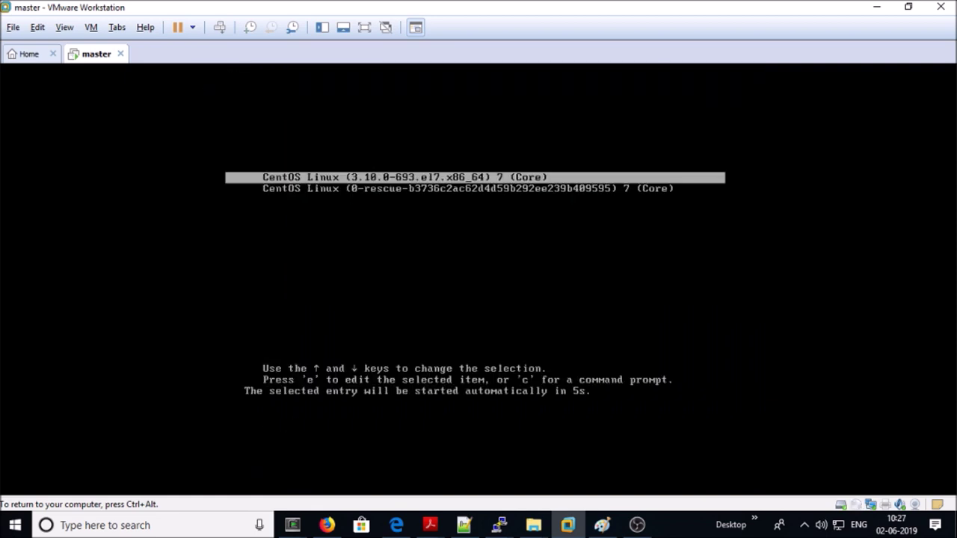
key(Return)
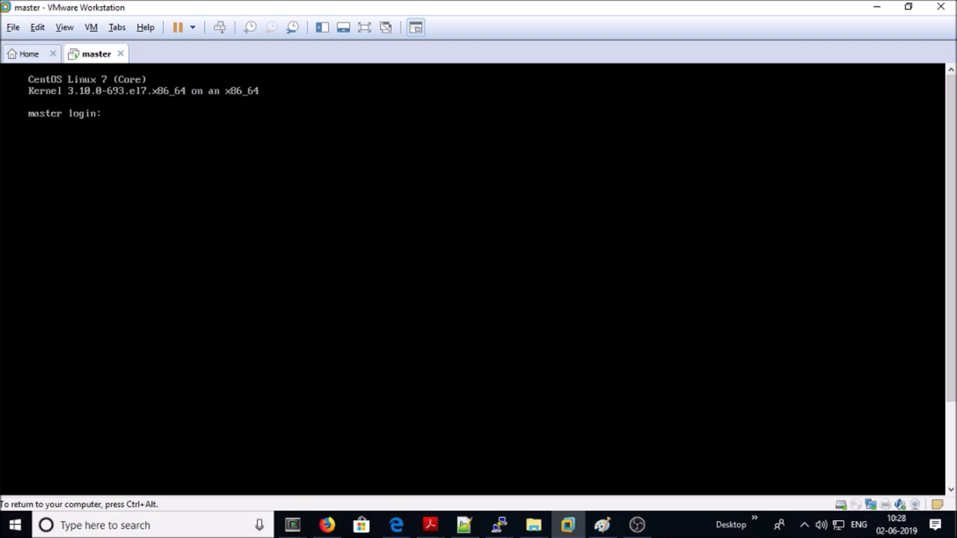
text(root)
key(Return)
key(Return)
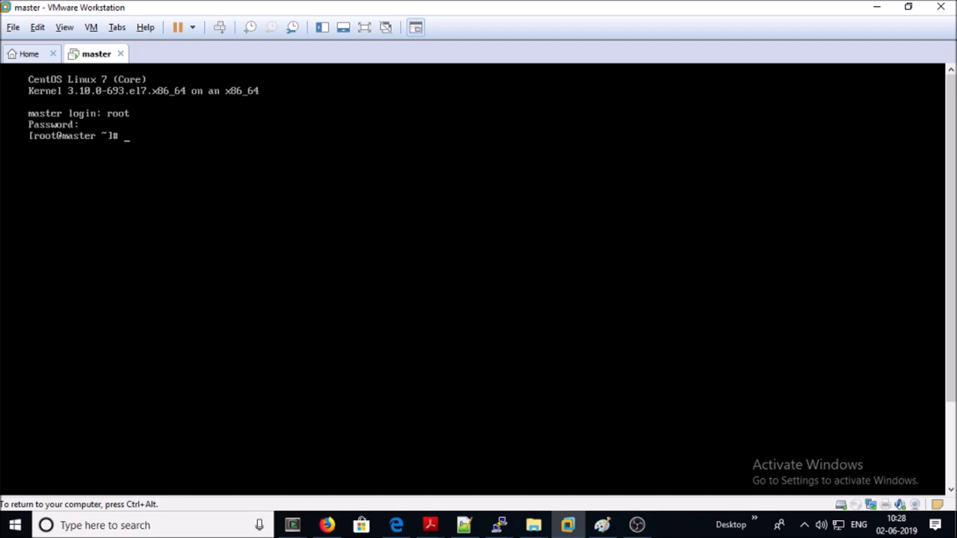
Step: Check the guest's full host name with hostname -f, and ping master.192.168.189.138.nip.io from the Windows Command Prompt to verify the IP address it resolves to
text(hostname -f)
key(Return)
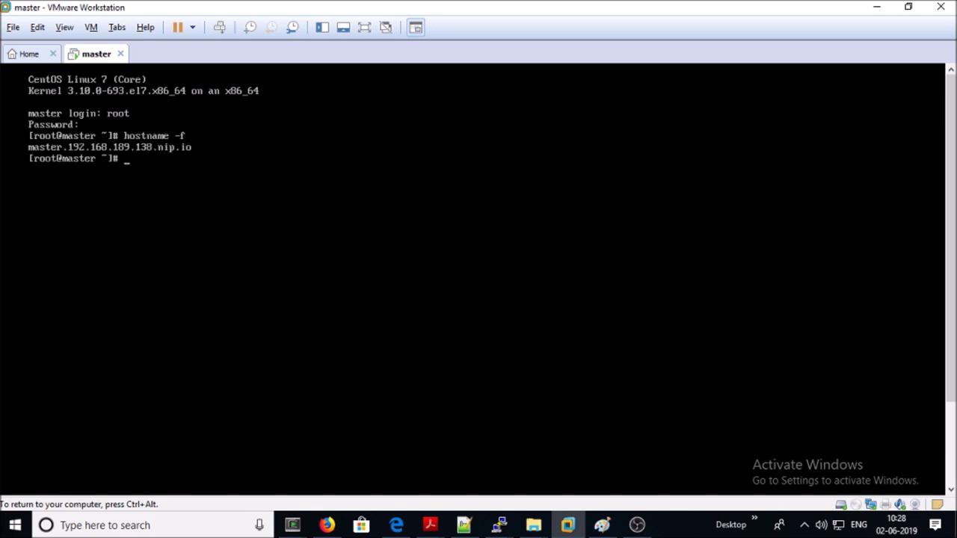
key(ctrl+alt)
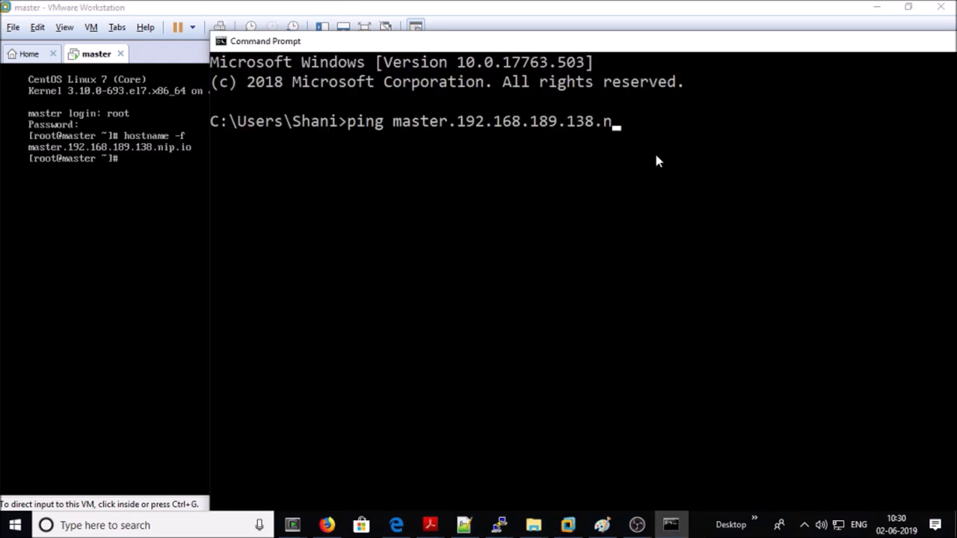
text(ip.io)
key(Return)
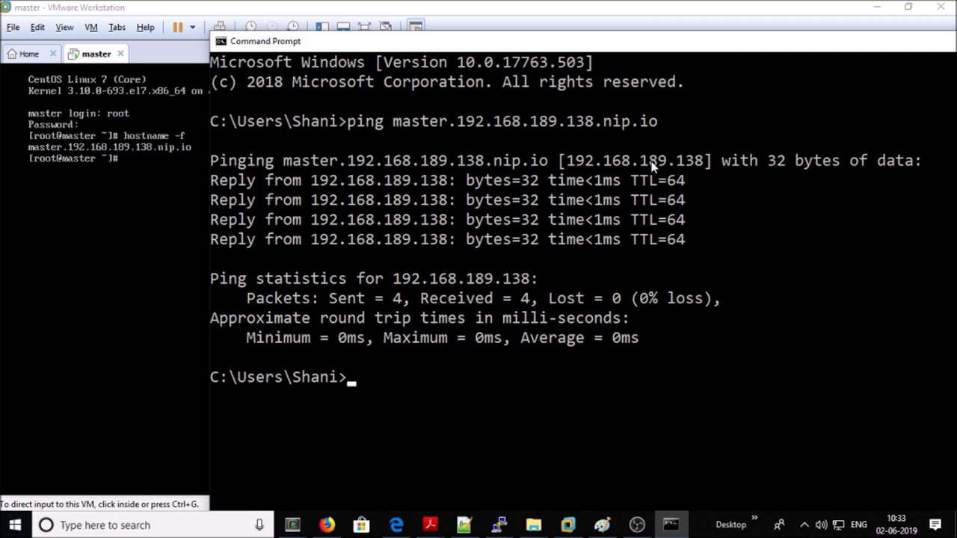
double_click(651, 161)
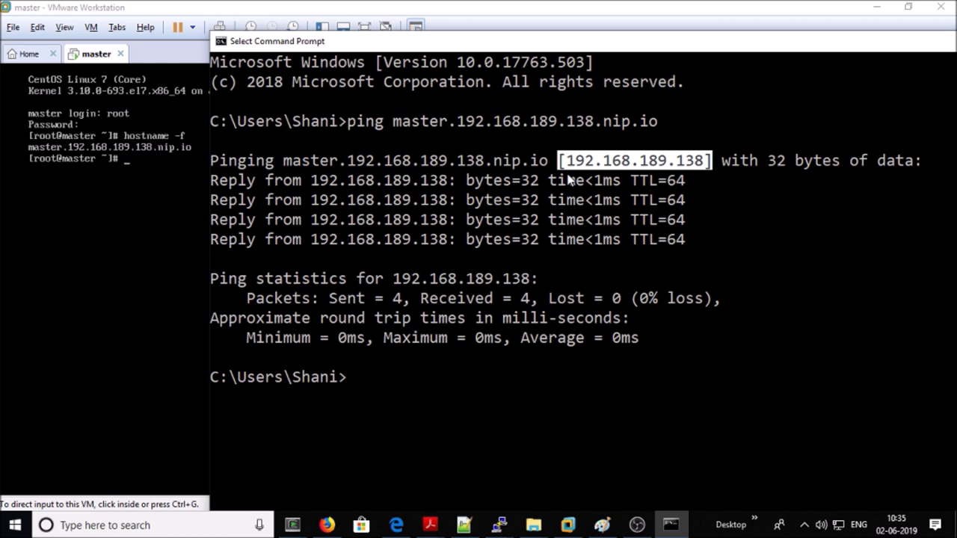
Step: Return to VMware Workstation and open the hardware settings of the master virtual machine
click(112, 299)
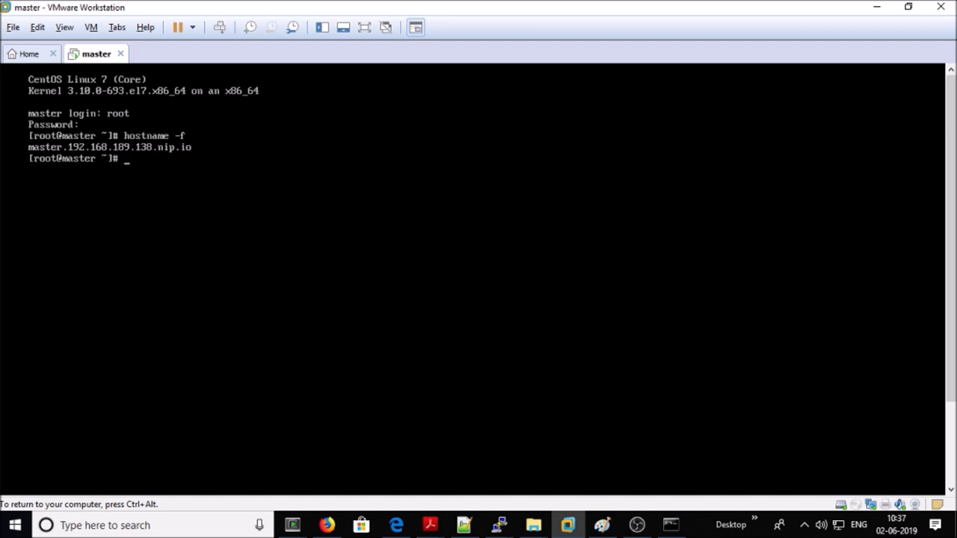
key(ctrl+alt)
right_click(103, 57)
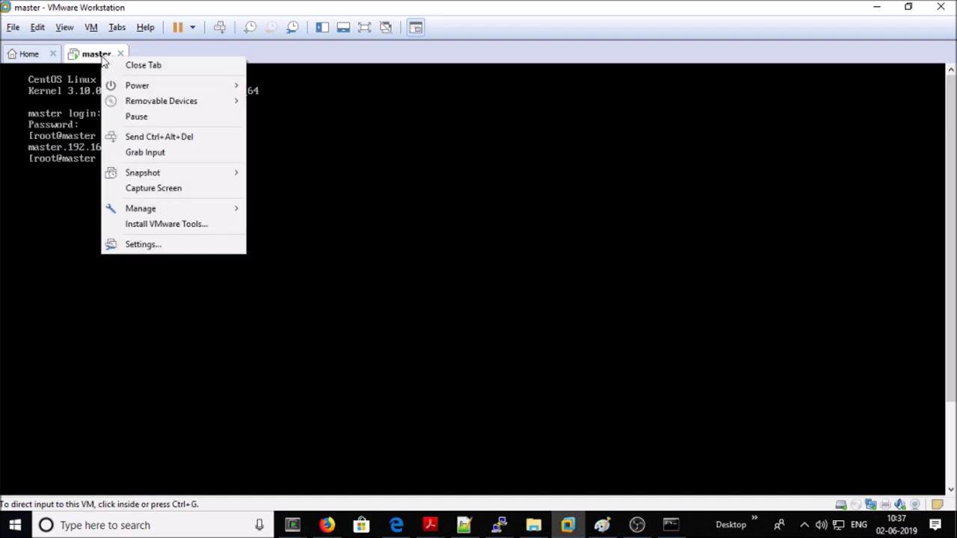
click(142, 244)
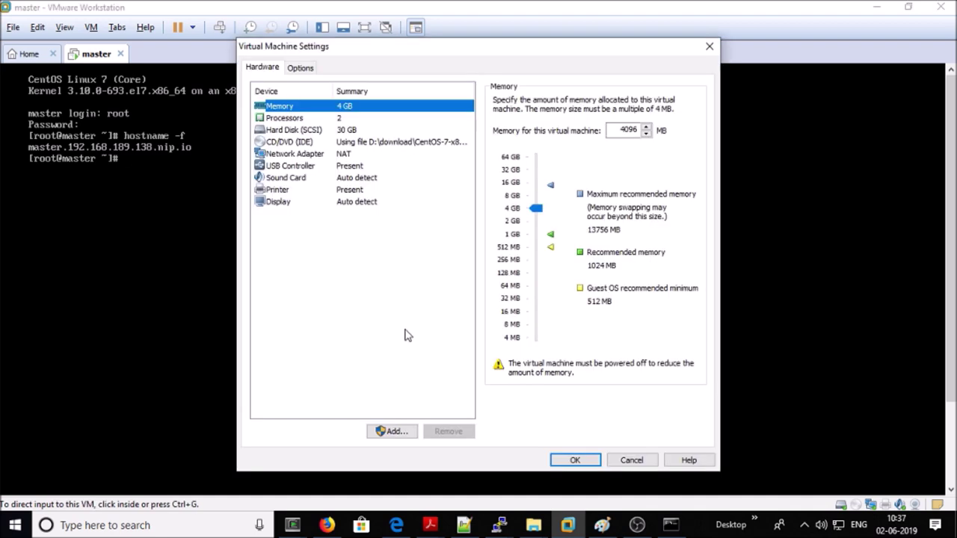